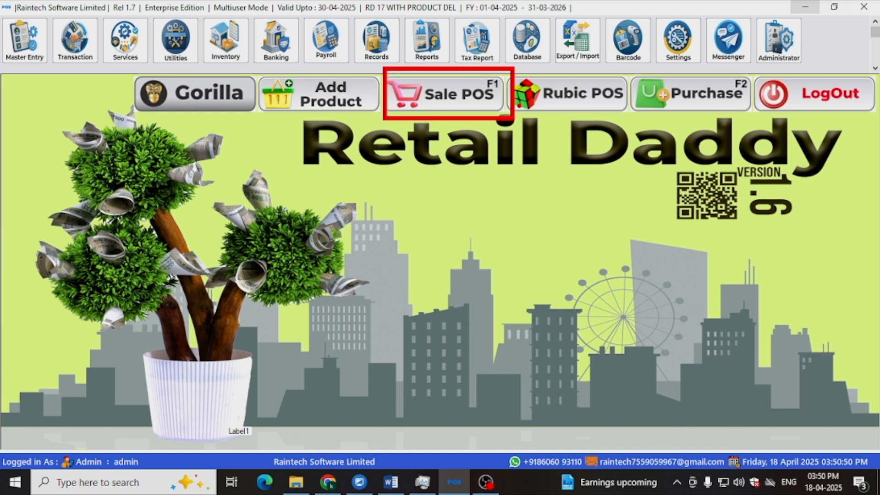
Step: Open the Sales Return (Credit Note) form from the transaction section of the point of sale dashboard
{"action": "left_click", "coordinate": [452, 104]}
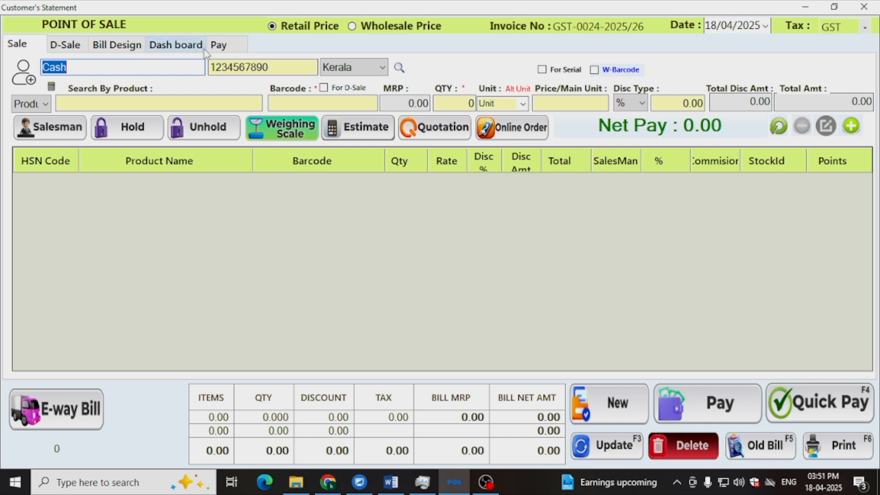
{"action": "left_click", "coordinate": [177, 44]}
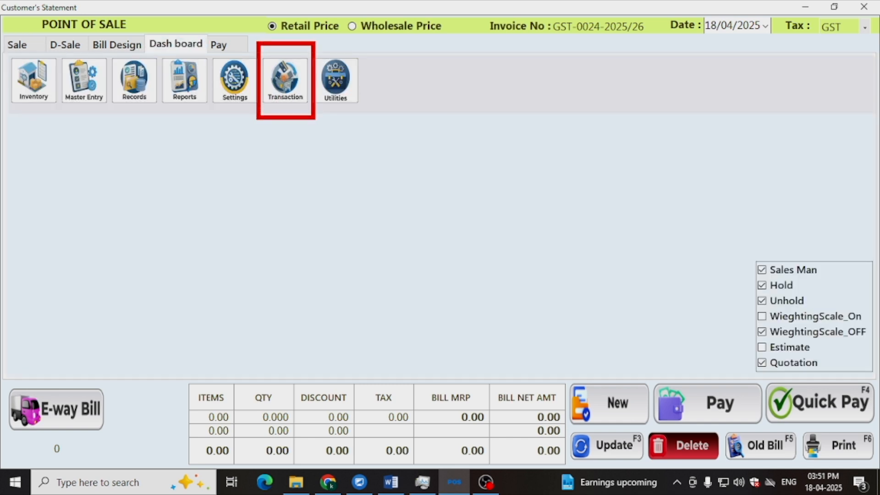
{"action": "left_click", "coordinate": [301, 95]}
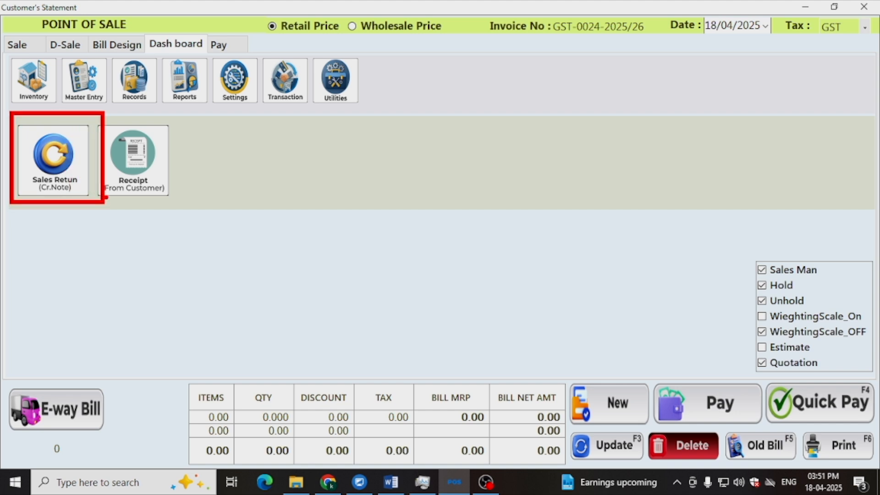
{"action": "left_click", "coordinate": [70, 164]}
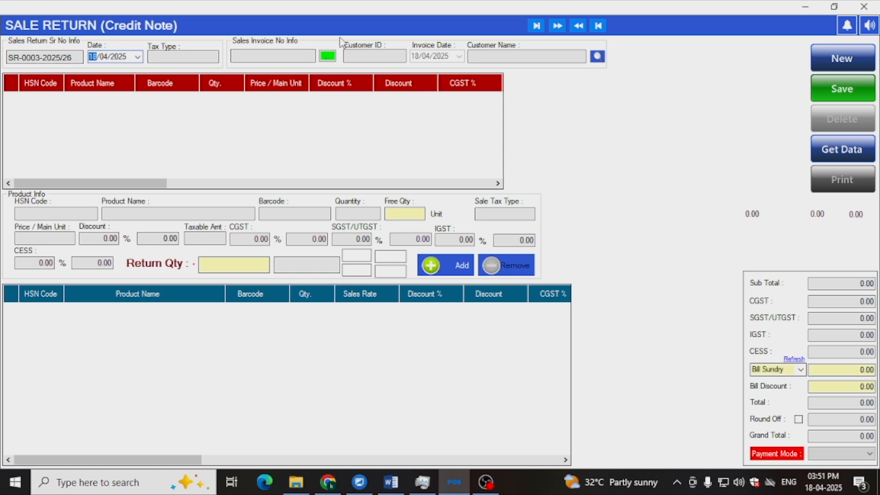
Step: Open the sales invoice list for the return and retrieve invoices dated from 31/03/2025
{"action": "key", "text": "ctrl+2"}
{"action": "left_click_drag", "start_coordinate": [310, 35], "coordinate": [351, 72]}
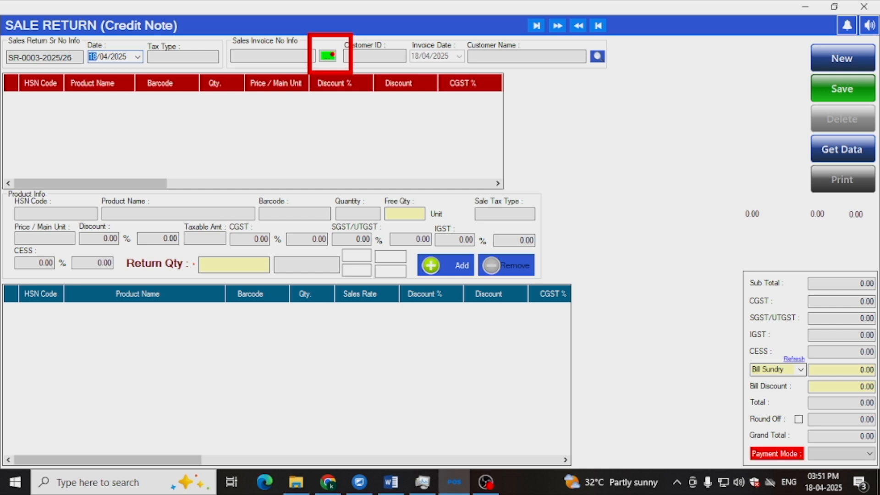
{"action": "key", "text": "Escape"}
{"action": "left_click", "coordinate": [327, 56]}
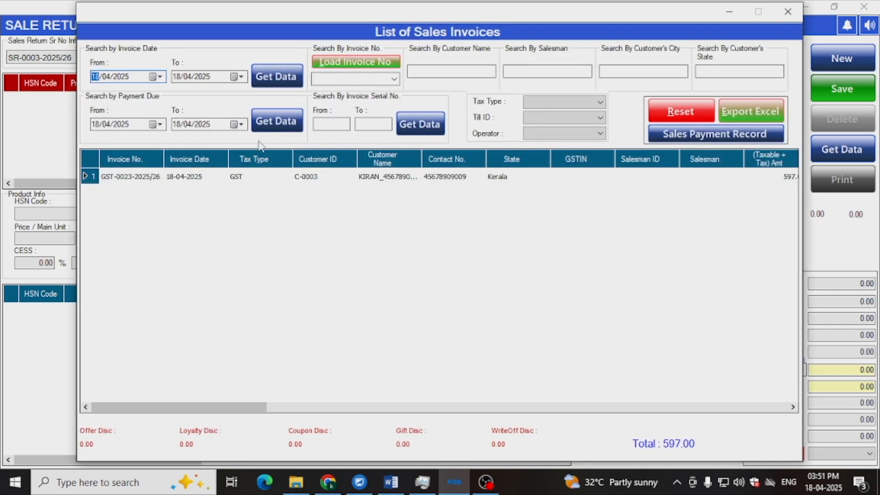
{"action": "left_click", "coordinate": [156, 76]}
{"action": "left_click", "coordinate": [101, 118]}
{"action": "left_click", "coordinate": [276, 77]}
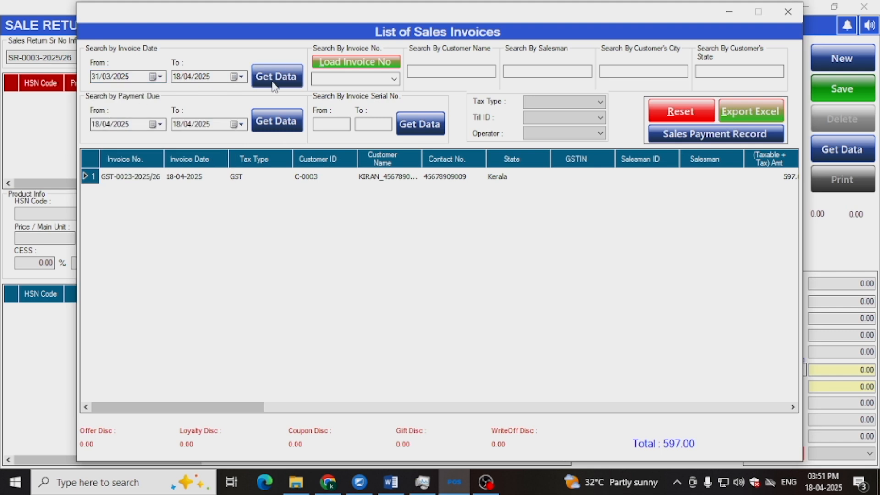
Step: Filter the invoices by customer name TIRU and load the matching invoice into the sale return
{"action": "scroll", "coordinate": [355, 330], "scroll_direction": "down", "scroll_amount": 3}
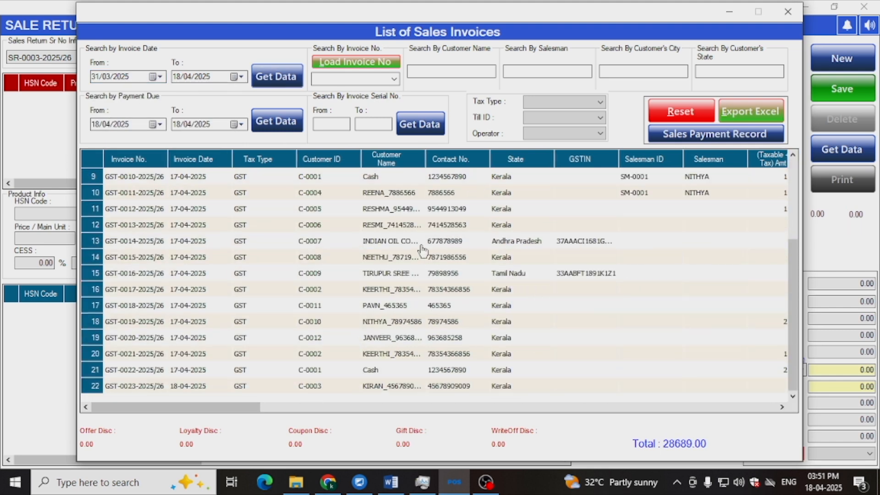
{"action": "scroll", "coordinate": [350, 260], "scroll_direction": "up", "scroll_amount": 3}
{"action": "left_click", "coordinate": [428, 72]}
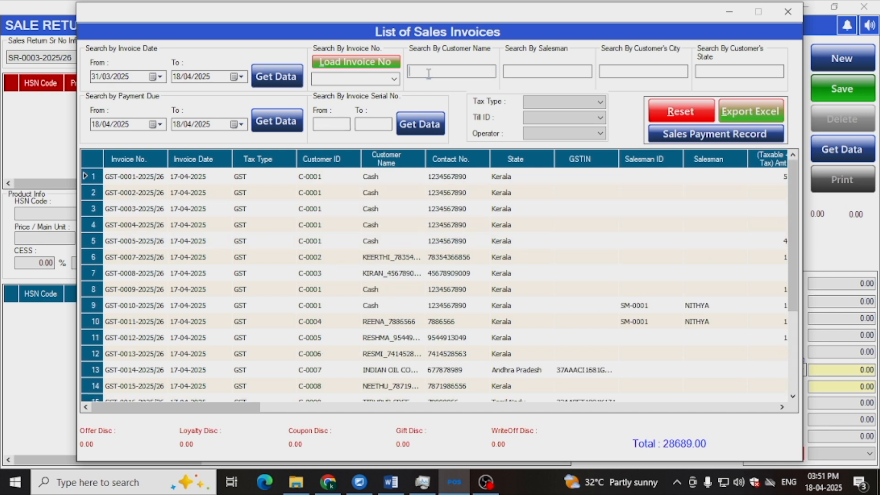
{"action": "type", "text": "TIRU"}
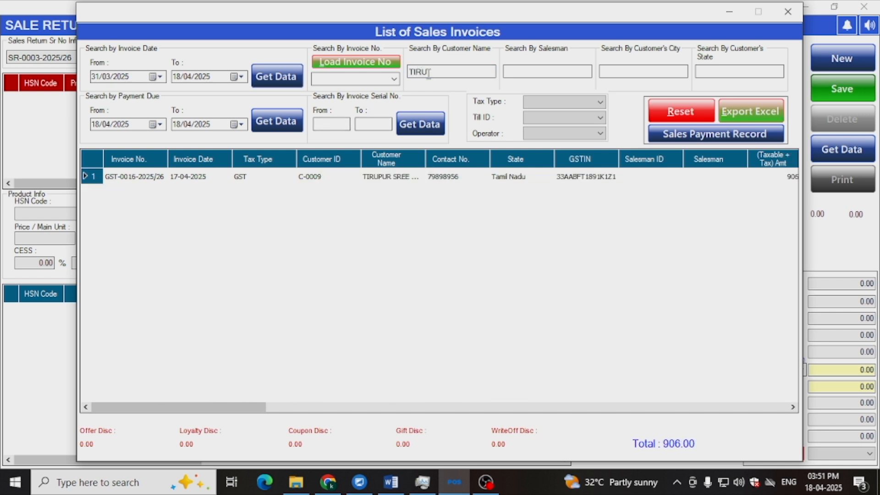
{"action": "double_click", "coordinate": [413, 178]}
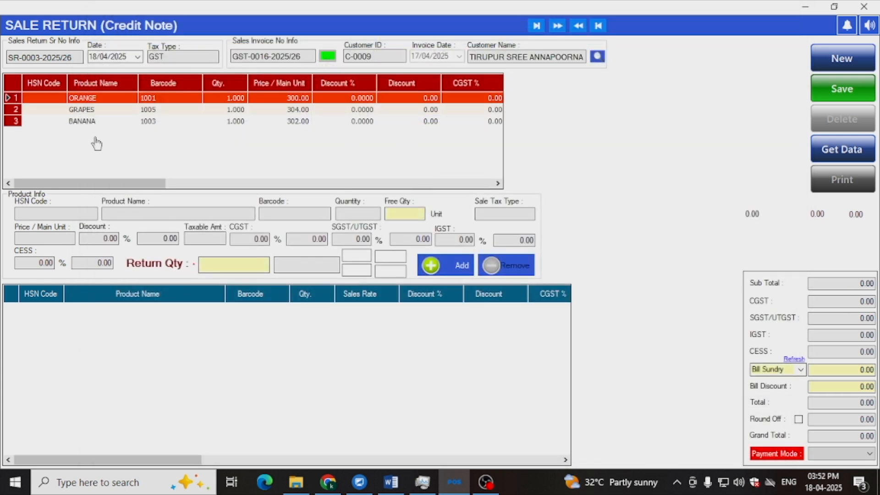
Step: Add GRAPES from the invoice to the return items with a return quantity of 1
{"action": "left_click", "coordinate": [155, 110]}
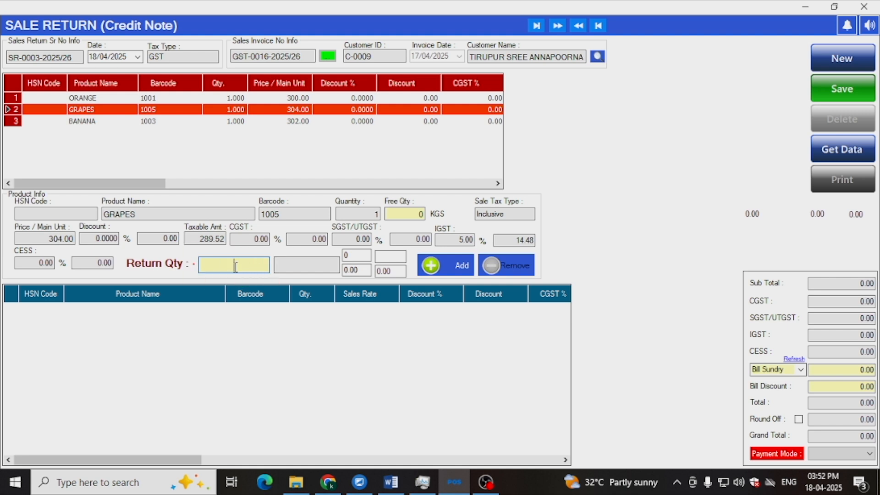
{"action": "type", "text": "1"}
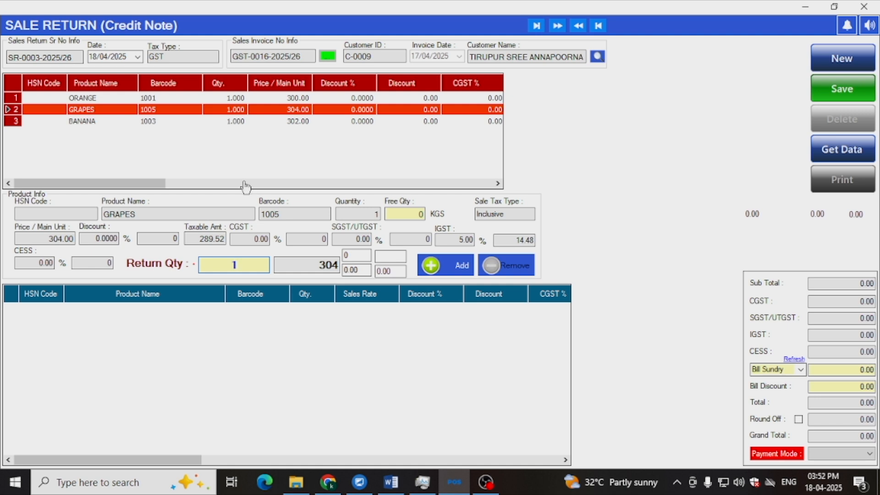
{"action": "left_click_drag", "start_coordinate": [301, 266], "coordinate": [351, 273]}
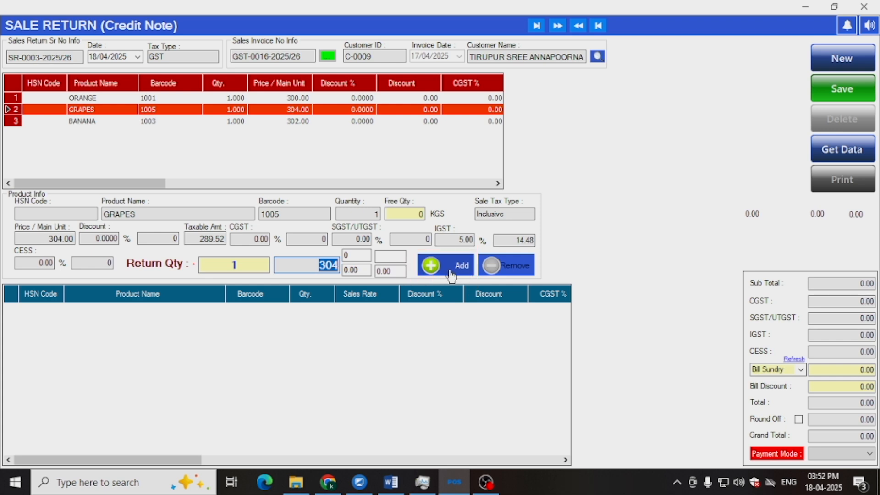
{"action": "left_click", "coordinate": [434, 271]}
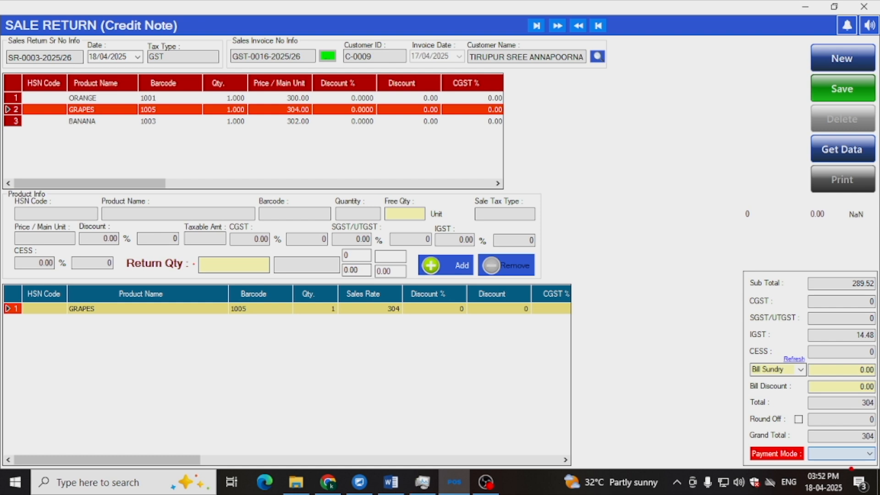
Step: Set the payment mode of the grapes return to Cash and save the sale return
{"action": "left_click", "coordinate": [868, 454]}
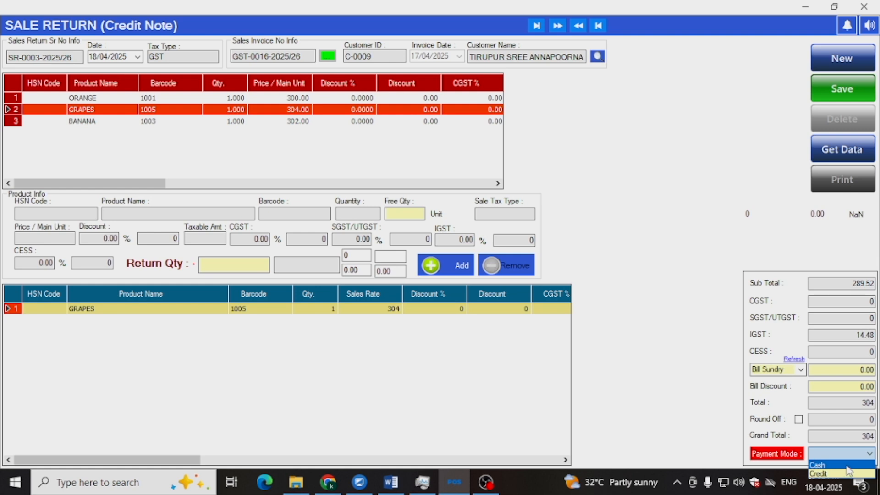
{"action": "left_click", "coordinate": [847, 467]}
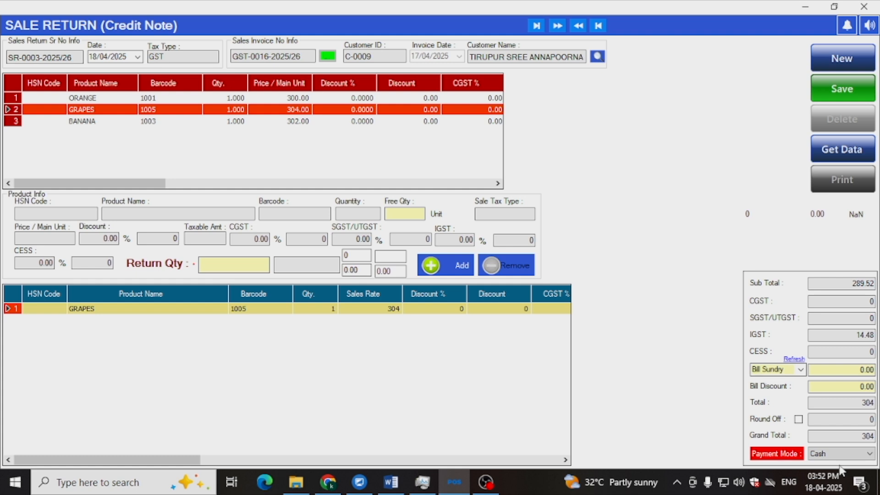
{"action": "key", "text": "ctrl+2"}
{"action": "mouse_move", "coordinate": [697, 430]}
{"action": "left_mouse_down"}
{"action": "mouse_move", "coordinate": [795, 470]}
{"action": "mouse_move", "coordinate": [878, 467]}
{"action": "left_mouse_up"}
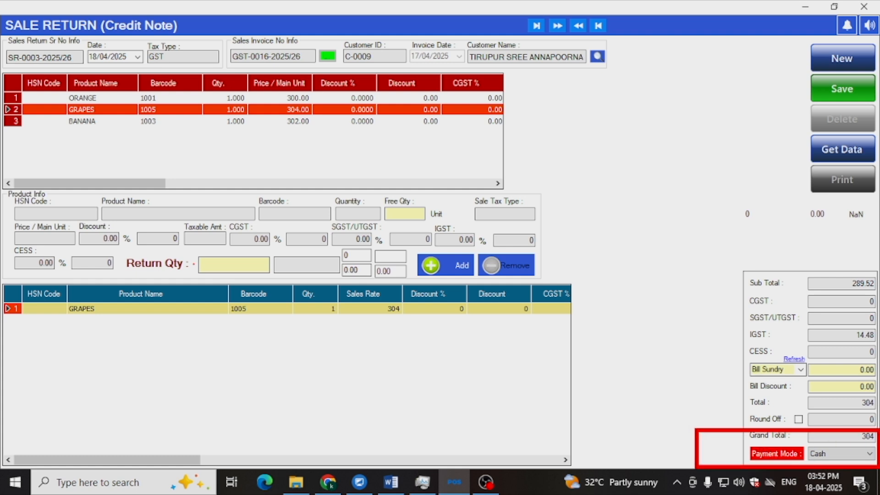
{"action": "key", "text": "Escape"}
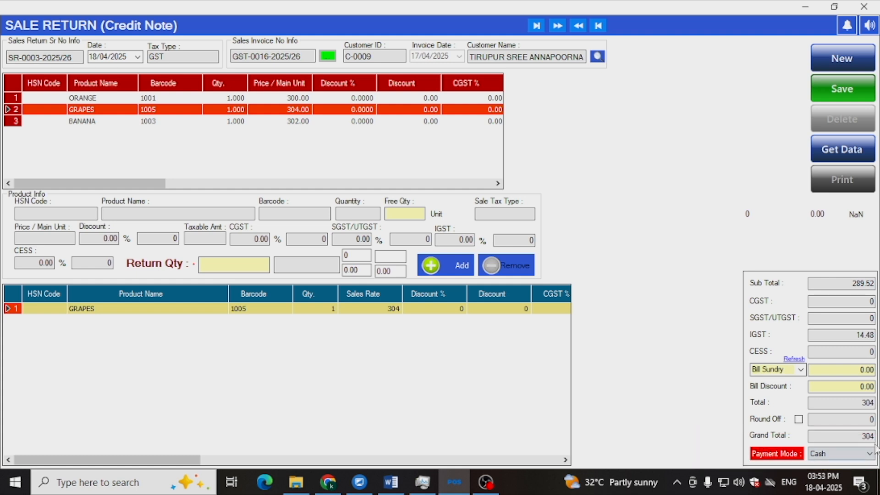
{"action": "left_click", "coordinate": [856, 94]}
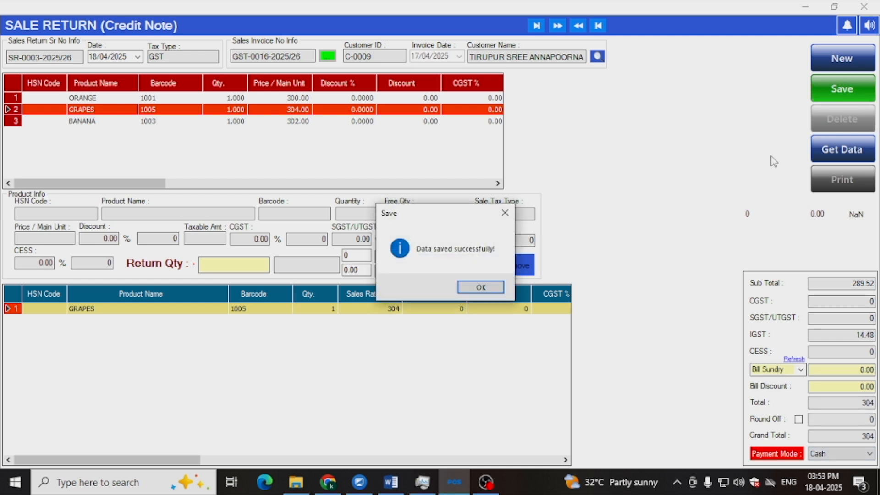
{"action": "left_click", "coordinate": [489, 289]}
{"action": "left_click", "coordinate": [552, 300]}
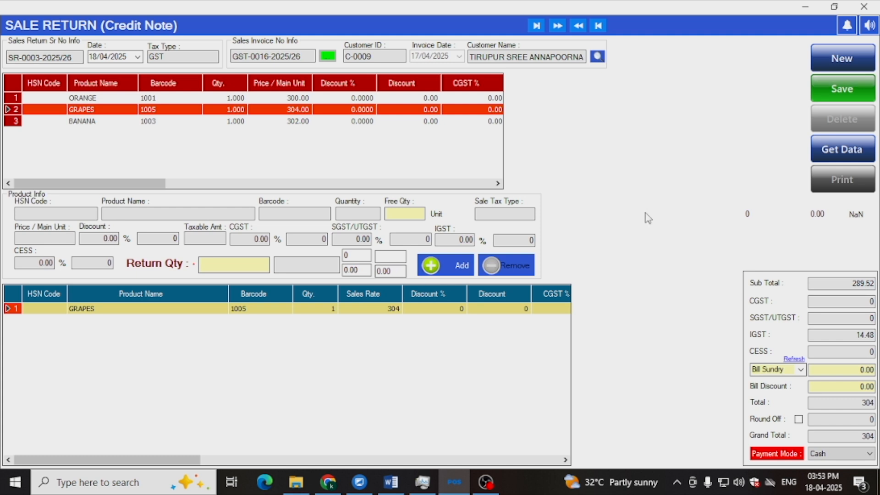
Step: Start a new sale return and retrieve the sales invoices dated from 31/03/2025
{"action": "left_click", "coordinate": [823, 67]}
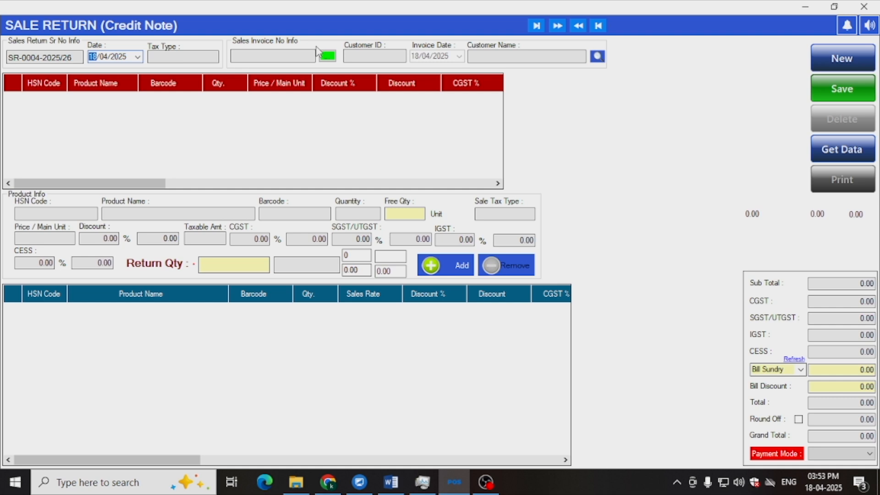
{"action": "left_click_drag", "start_coordinate": [308, 38], "coordinate": [344, 71]}
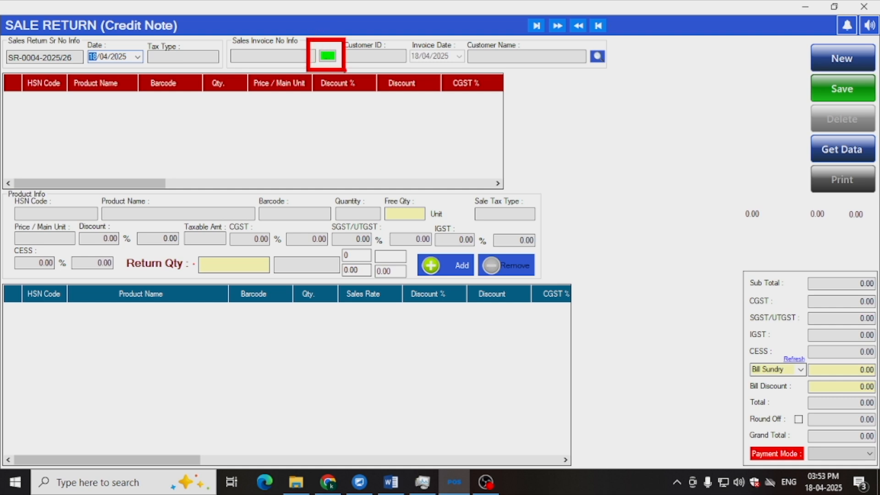
{"action": "left_click", "coordinate": [328, 56]}
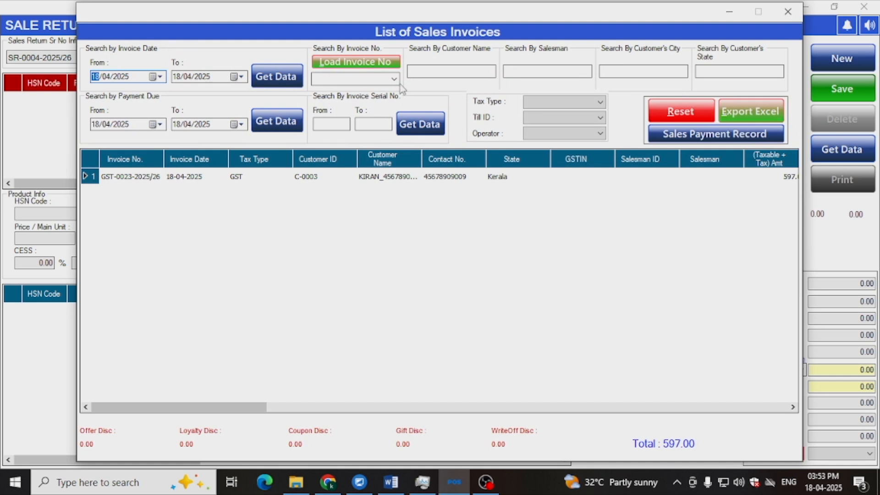
{"action": "left_click", "coordinate": [159, 77]}
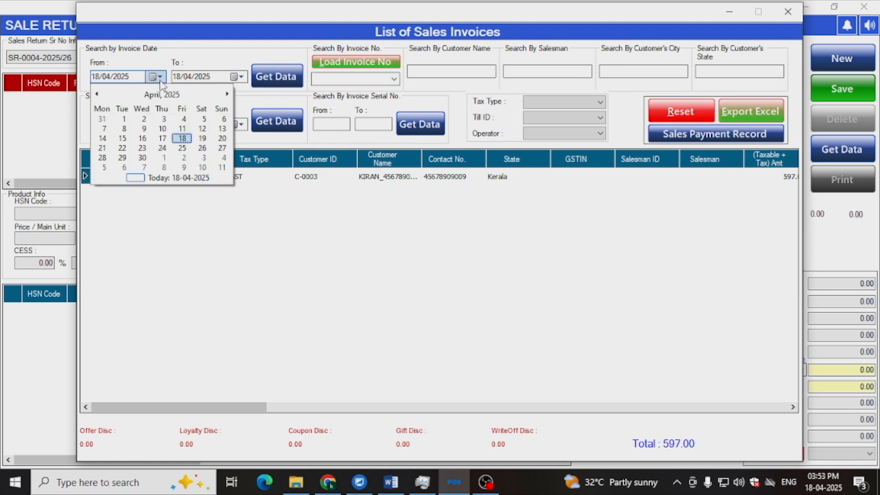
{"action": "left_click", "coordinate": [103, 120]}
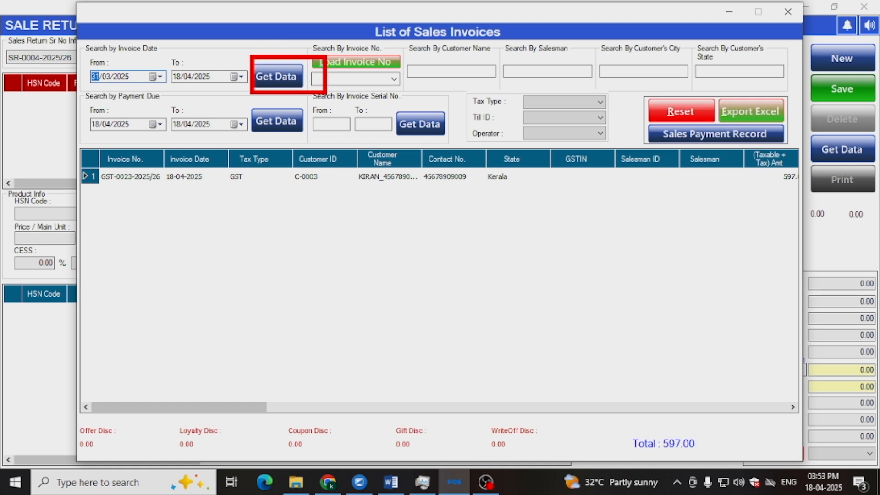
{"action": "left_click", "coordinate": [291, 80]}
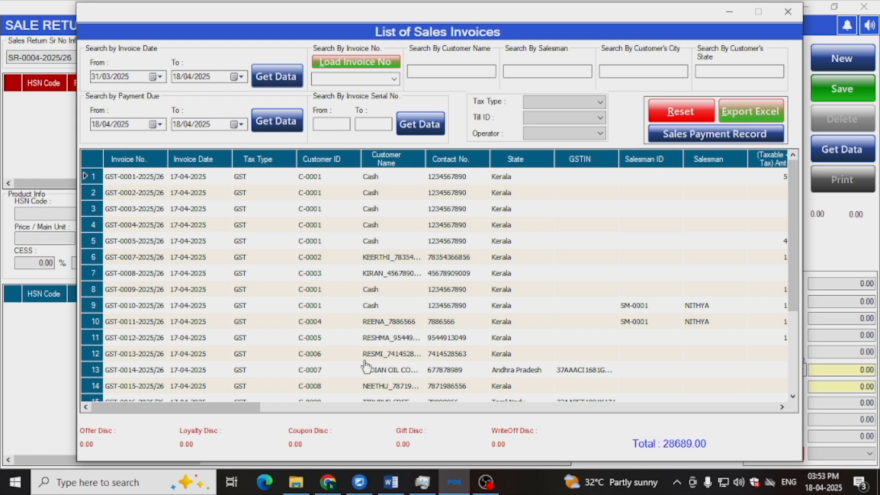
Step: Filter the invoices by the start of the customer's name and load the first matching invoice into the new return
{"action": "left_click", "coordinate": [434, 71]}
{"action": "type", "text": "RES"}
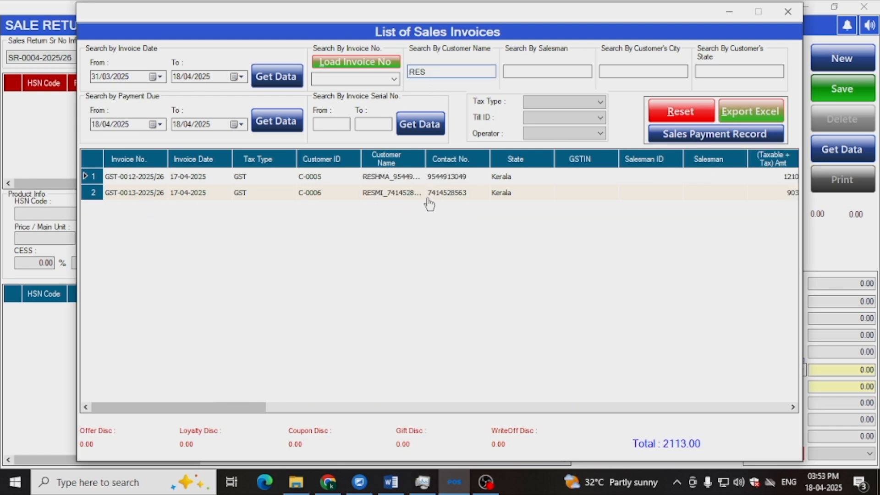
{"action": "double_click", "coordinate": [402, 183]}
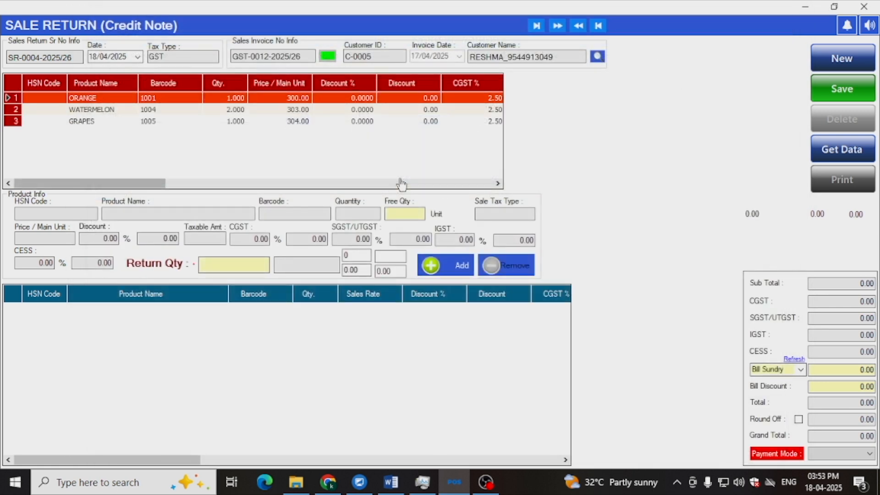
Step: Add ORANGE from the invoice to the return items with a return quantity of 1
{"action": "left_click", "coordinate": [231, 102]}
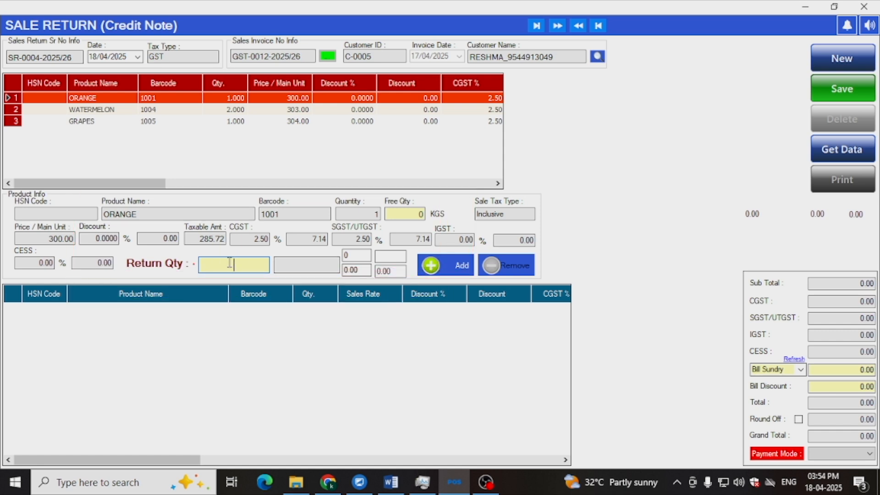
{"action": "type", "text": "1"}
{"action": "key", "text": "Tab"}
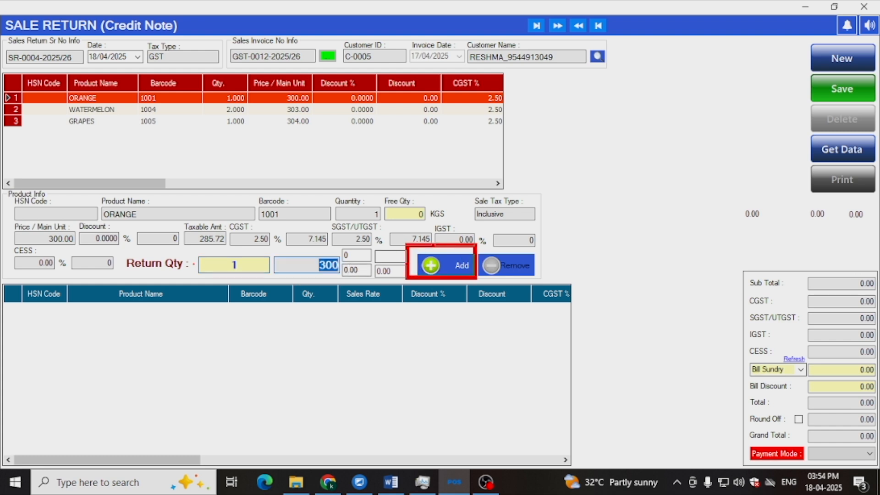
{"action": "left_click", "coordinate": [457, 268]}
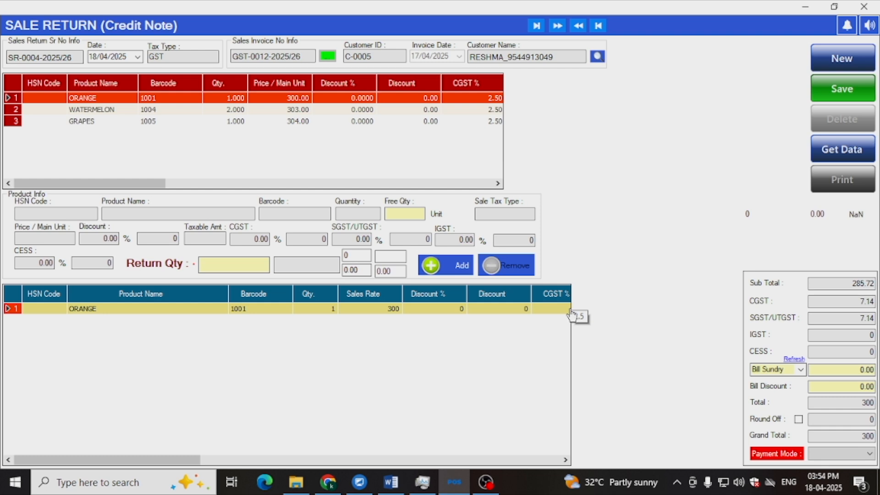
Step: Set the payment mode of the orange return to Credit
{"action": "left_click", "coordinate": [871, 456]}
{"action": "left_click", "coordinate": [834, 464]}
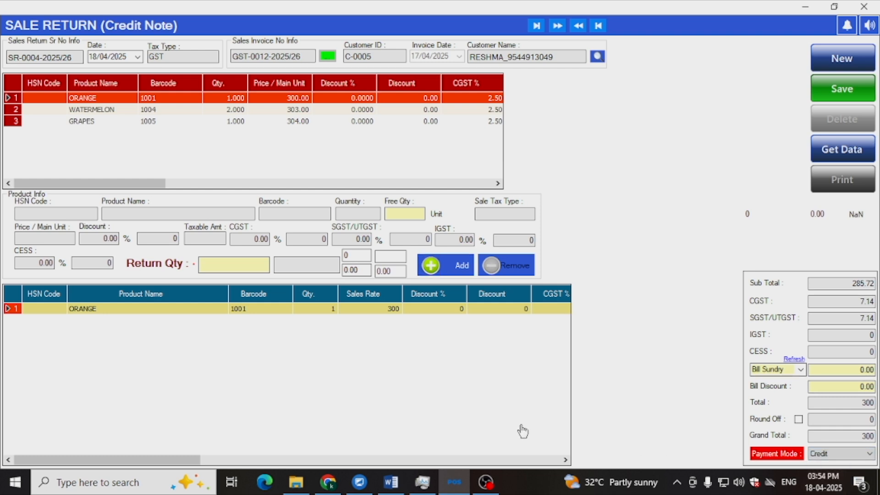
{"action": "mouse_move", "coordinate": [724, 441]}
{"action": "left_mouse_down"}
{"action": "mouse_move", "coordinate": [757, 474]}
{"action": "mouse_move", "coordinate": [879, 469]}
{"action": "left_mouse_up"}
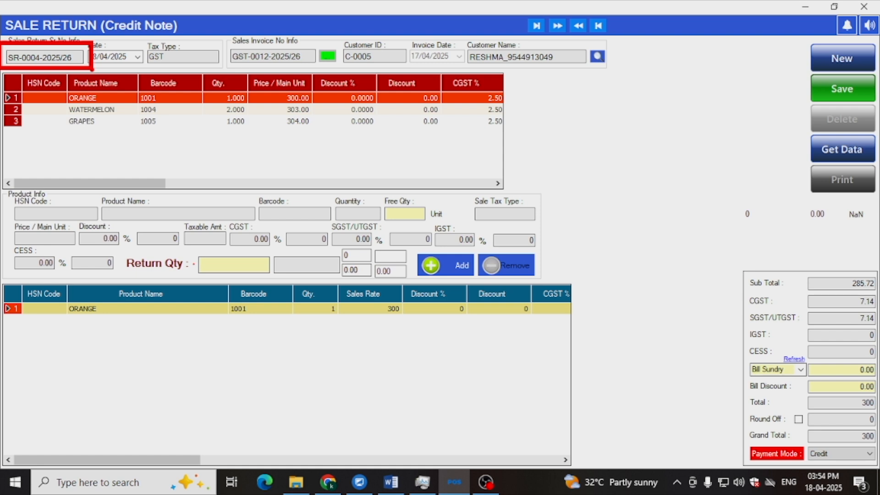
Step: Copy the sales return number of the orange return to the clipboard
{"action": "left_click_drag", "start_coordinate": [79, 57], "coordinate": [9, 58]}
{"action": "right_click", "coordinate": [21, 61]}
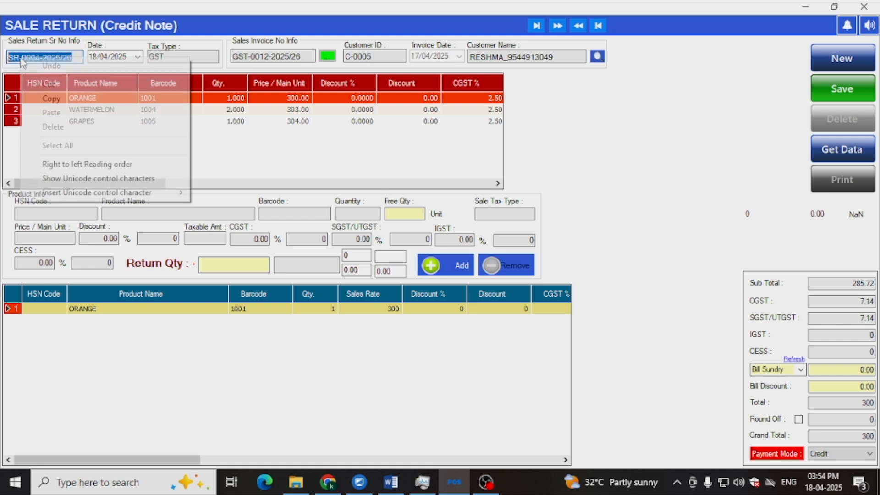
{"action": "left_click", "coordinate": [37, 97]}
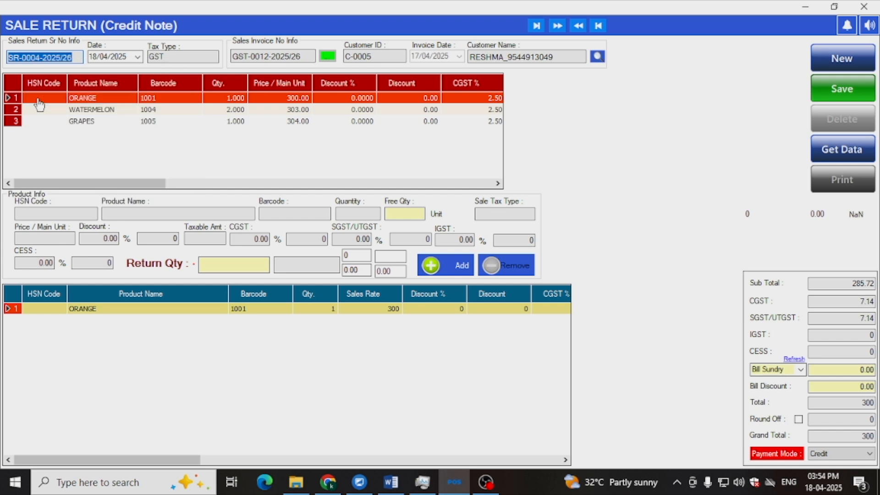
Step: Save the orange credit return, dismiss the message boxes and close the sale return form
{"action": "left_click", "coordinate": [844, 89]}
{"action": "left_click", "coordinate": [486, 289]}
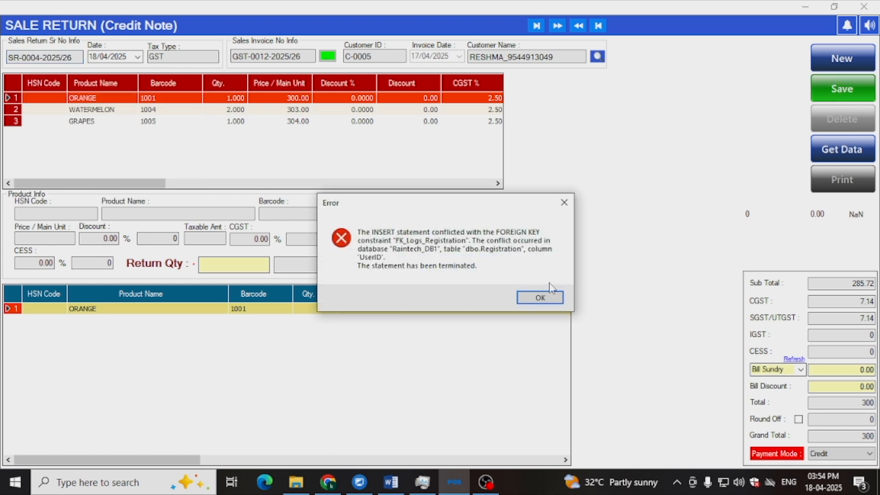
{"action": "left_click", "coordinate": [548, 298]}
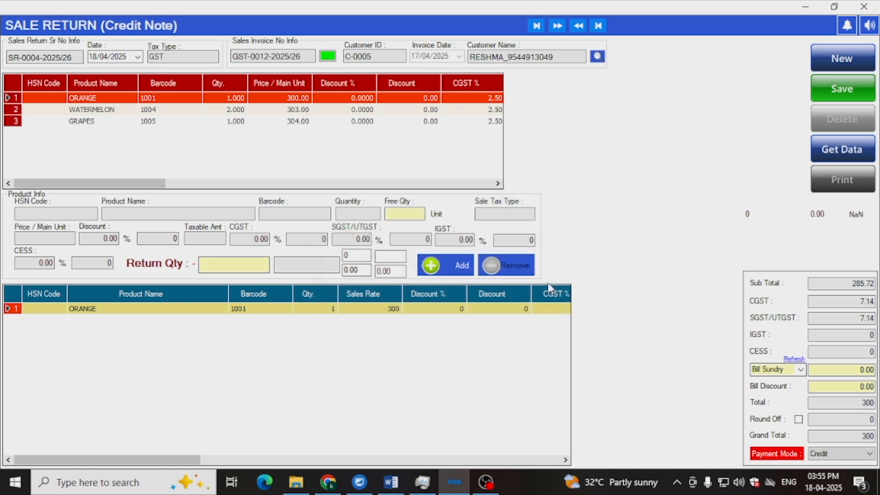
{"action": "left_click", "coordinate": [864, 6]}
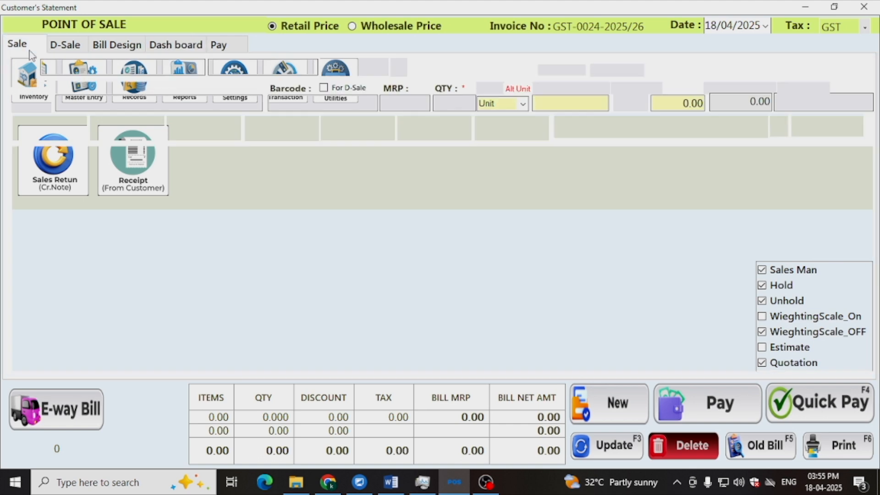
Step: Start a new sale bill and set its customer to the third match for the first two letters of the name
{"action": "left_click", "coordinate": [31, 52]}
{"action": "left_click_drag", "start_coordinate": [83, 68], "coordinate": [42, 73]}
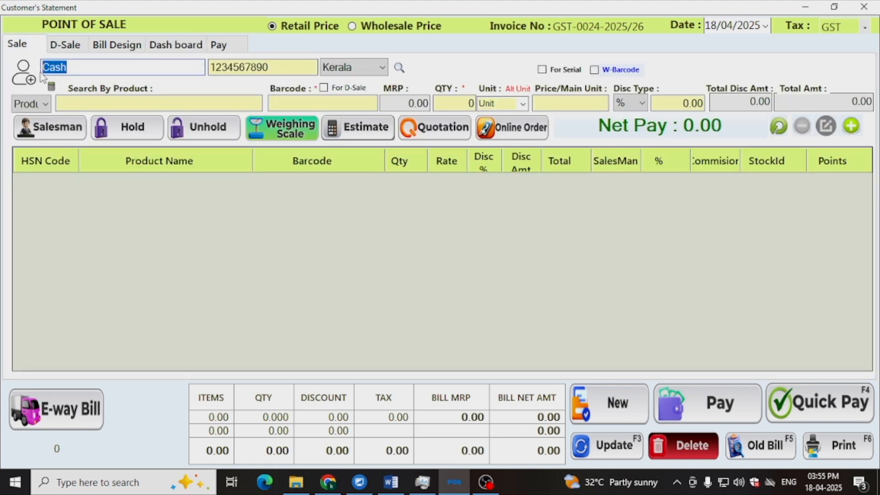
{"action": "type", "text": "RE"}
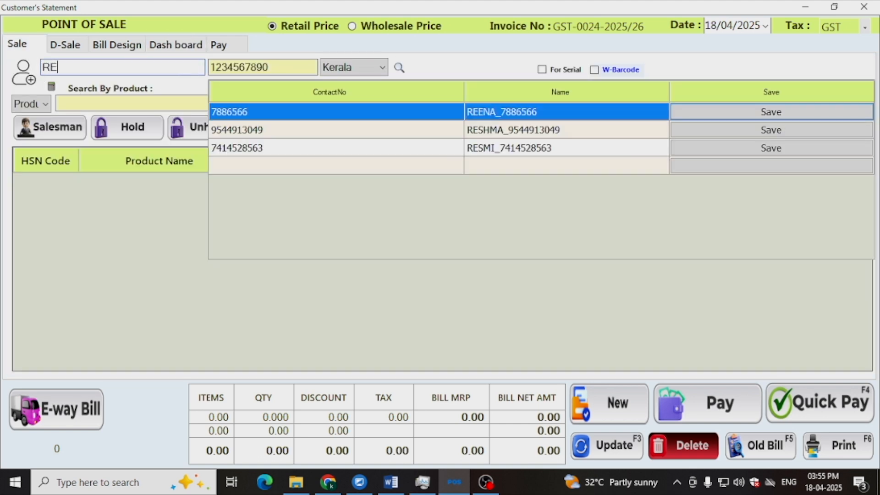
{"action": "double_click", "coordinate": [461, 148]}
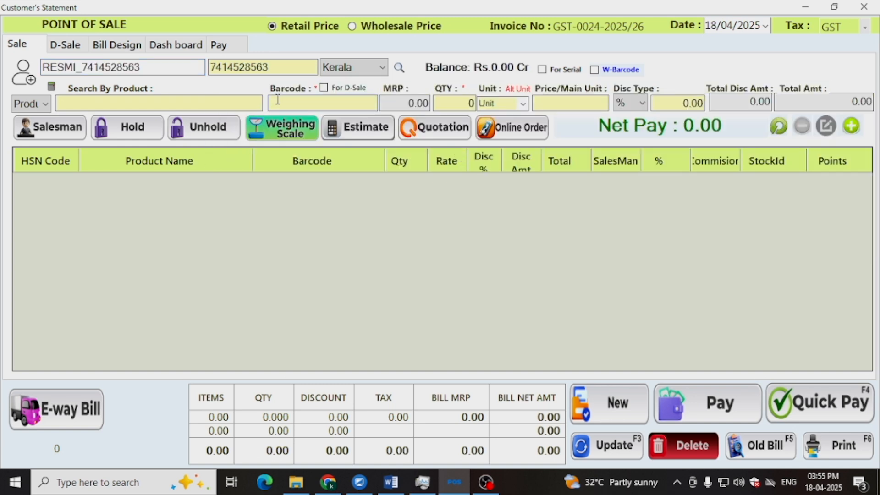
Step: Add PANTENE SHAMPOO PERFECT CURLS to the bill with a quantity of 1
{"action": "left_click", "coordinate": [199, 107]}
{"action": "type", "text": "P"}
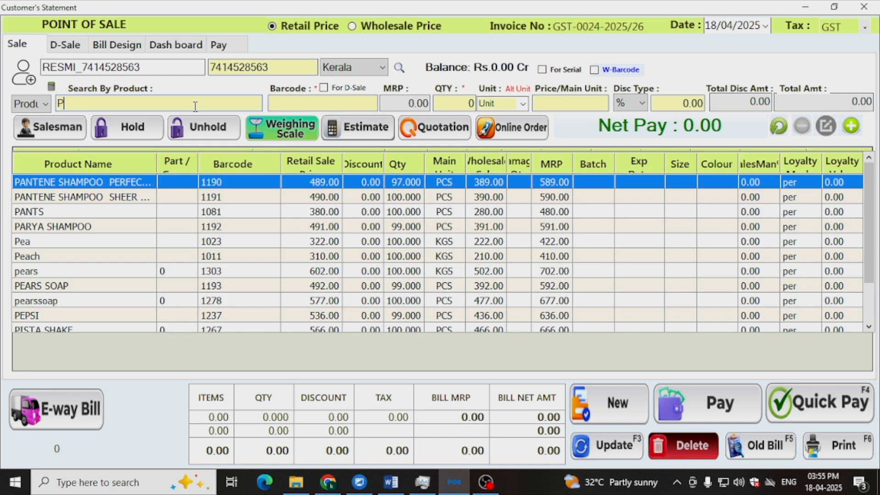
{"action": "left_click", "coordinate": [297, 183]}
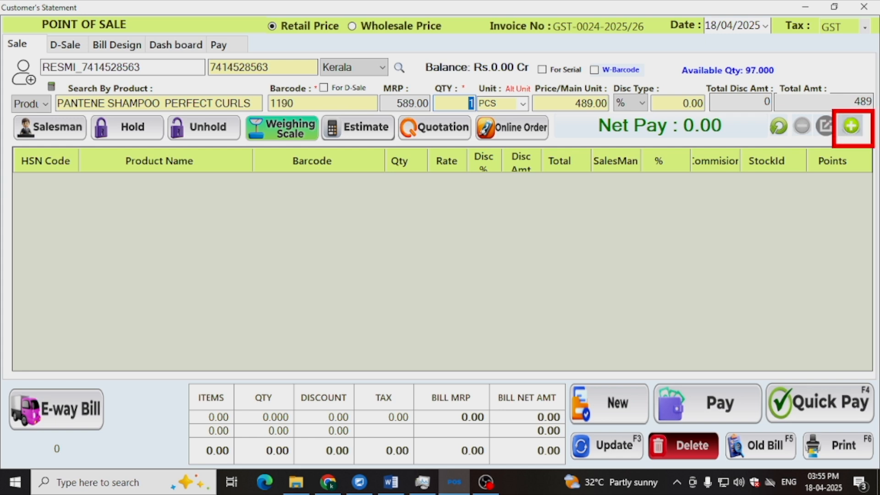
{"action": "left_click", "coordinate": [851, 126]}
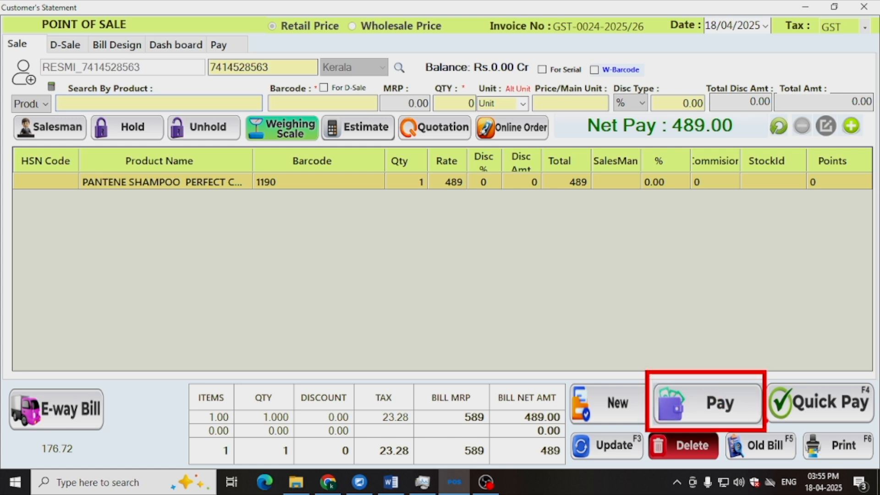
Step: Proceed to payment and apply the saved return to the bill by pasting its copied return number
{"action": "left_click", "coordinate": [733, 402]}
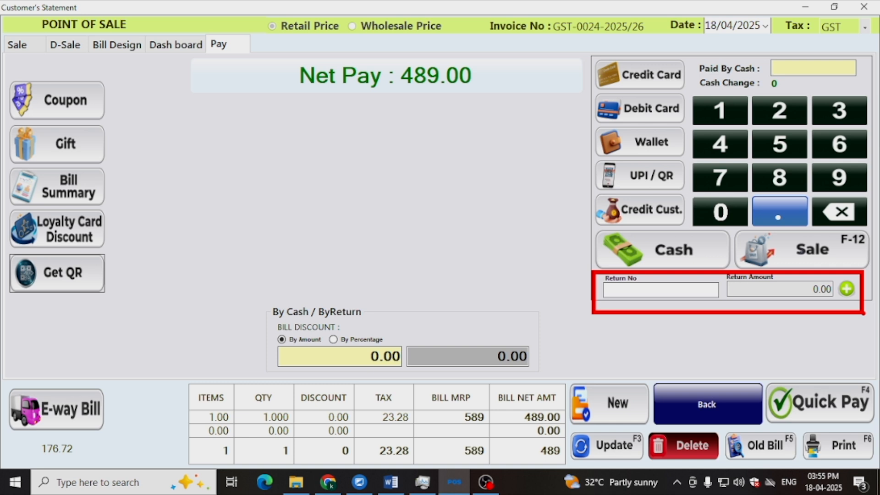
{"action": "right_click", "coordinate": [631, 292]}
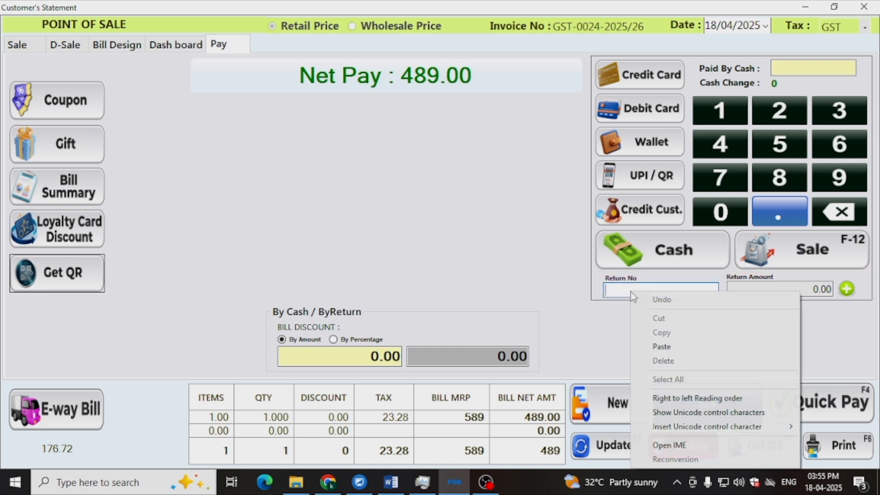
{"action": "left_click", "coordinate": [651, 345]}
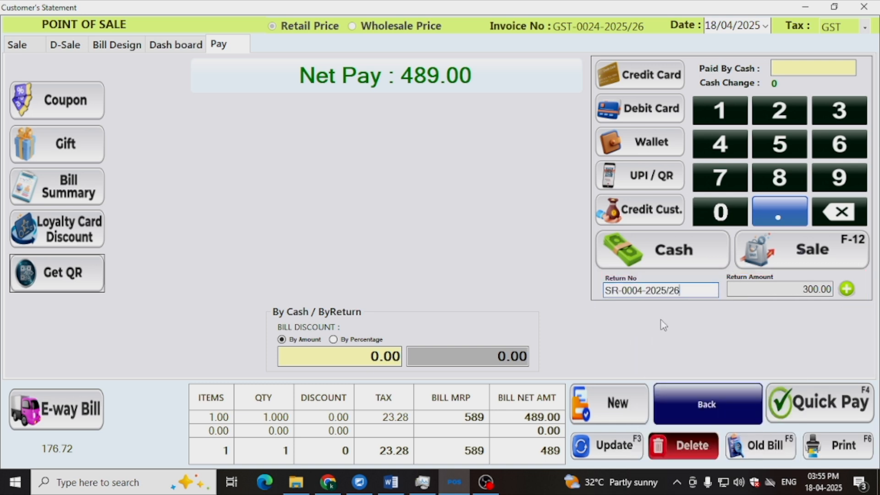
{"action": "left_click", "coordinate": [847, 289]}
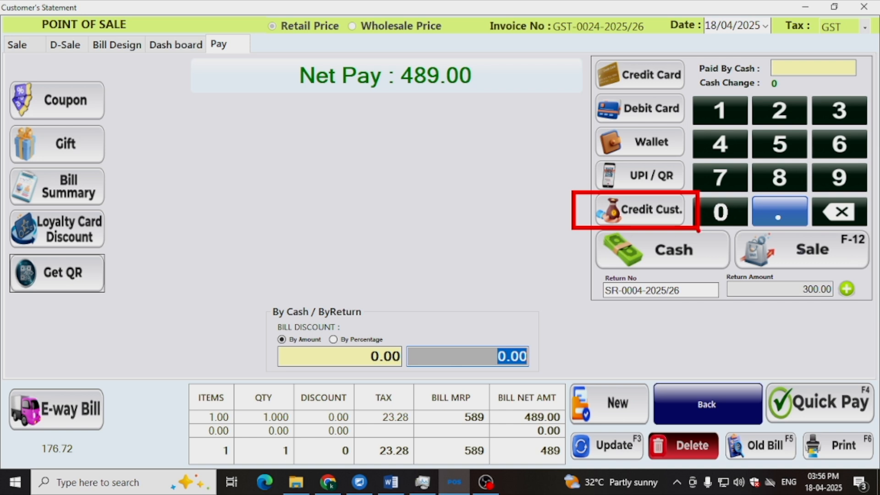
Step: Add the remaining 189.00 to the bill's settlement as a By Cash payment
{"action": "left_click", "coordinate": [652, 215]}
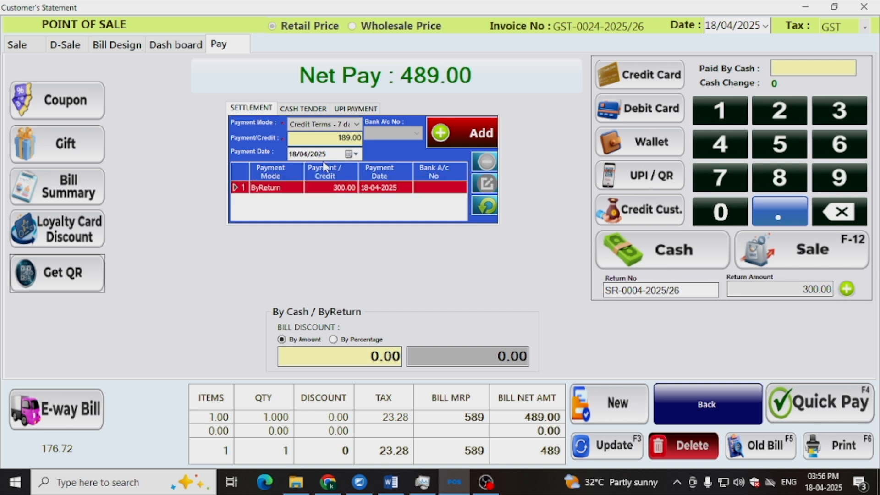
{"action": "left_click", "coordinate": [342, 124]}
{"action": "scroll", "coordinate": [330, 174], "scroll_direction": "up", "scroll_amount": 3}
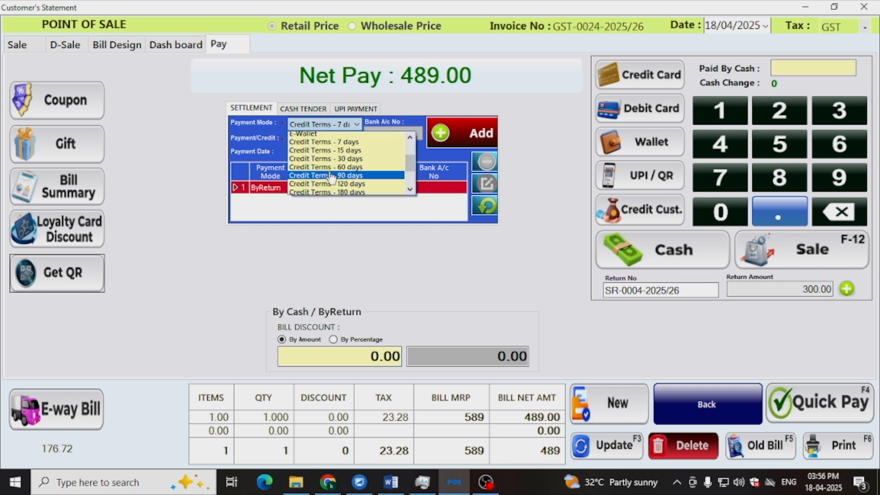
{"action": "scroll", "coordinate": [330, 179], "scroll_direction": "up", "scroll_amount": 1}
{"action": "left_click", "coordinate": [321, 134]}
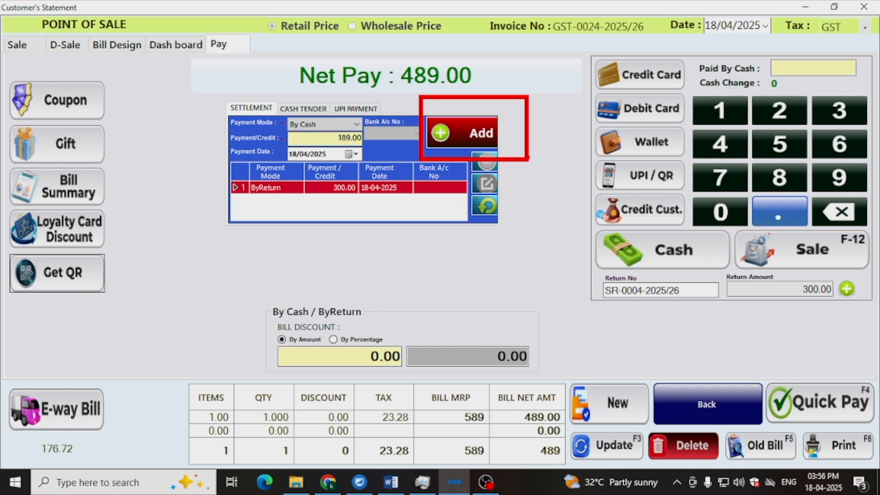
{"action": "left_click", "coordinate": [456, 138]}
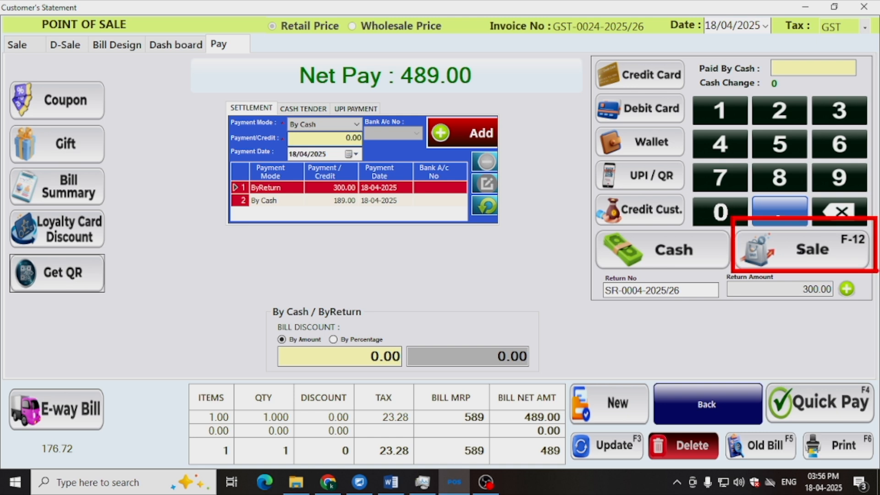
Step: Complete the sale with invoice printing, and check the invoice preview down to its payment amounts before closing it
{"action": "left_click", "coordinate": [846, 257]}
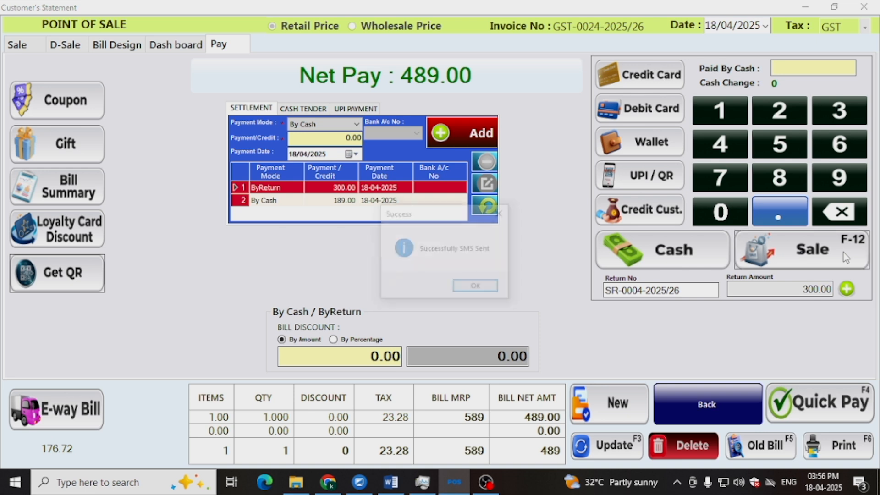
{"action": "left_click", "coordinate": [467, 288]}
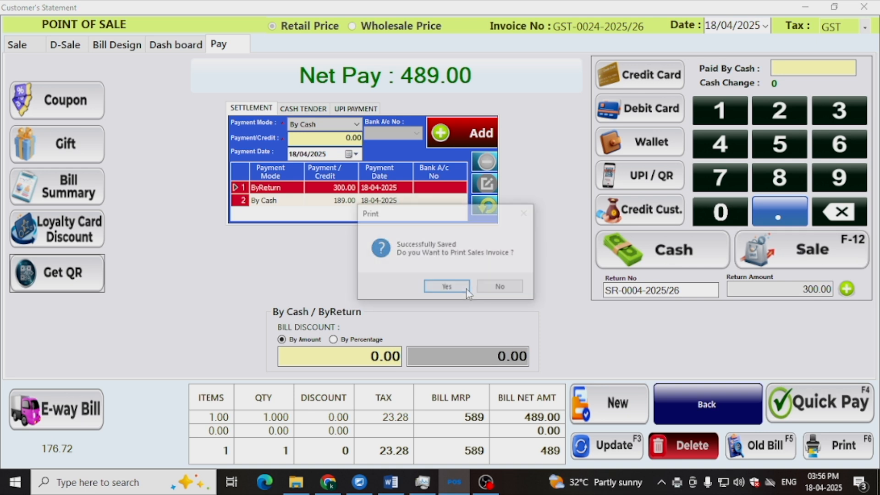
{"action": "left_click", "coordinate": [463, 295]}
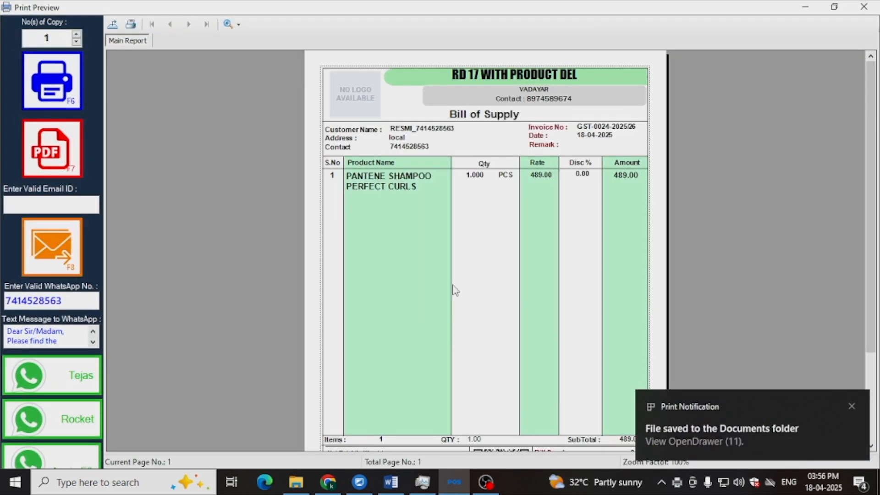
{"action": "scroll", "coordinate": [521, 304], "scroll_direction": "down", "scroll_amount": 3}
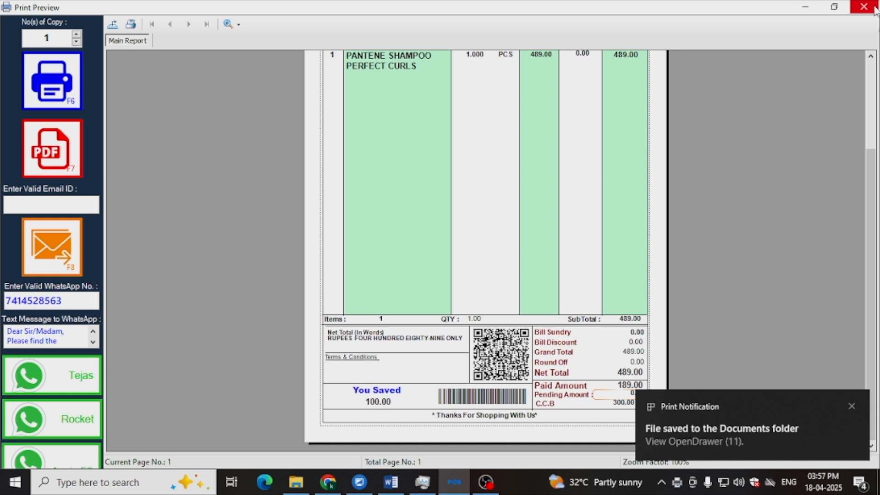
{"action": "scroll", "coordinate": [687, 159], "scroll_direction": "up", "scroll_amount": 3}
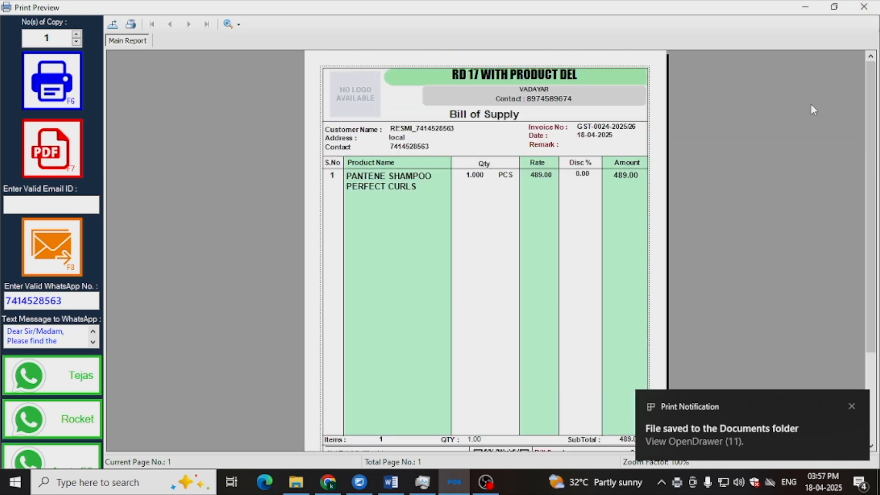
{"action": "left_click", "coordinate": [873, 13]}
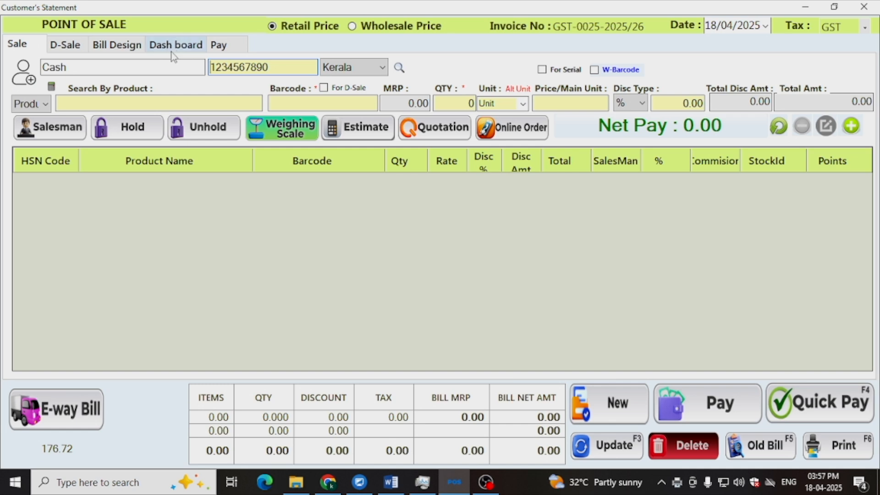
Step: Examine the recorded returns and their total in the Sales Return Dashboard, and close it and the point of sale
{"action": "left_click", "coordinate": [135, 30]}
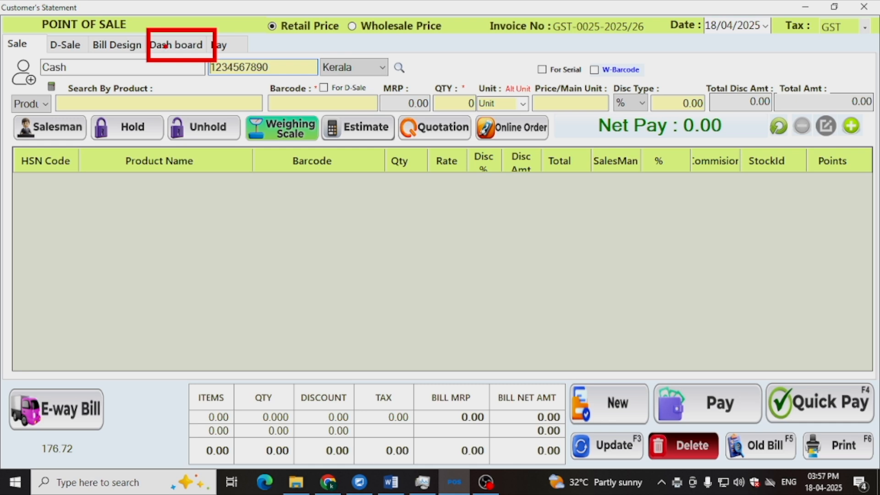
{"action": "left_click", "coordinate": [180, 46]}
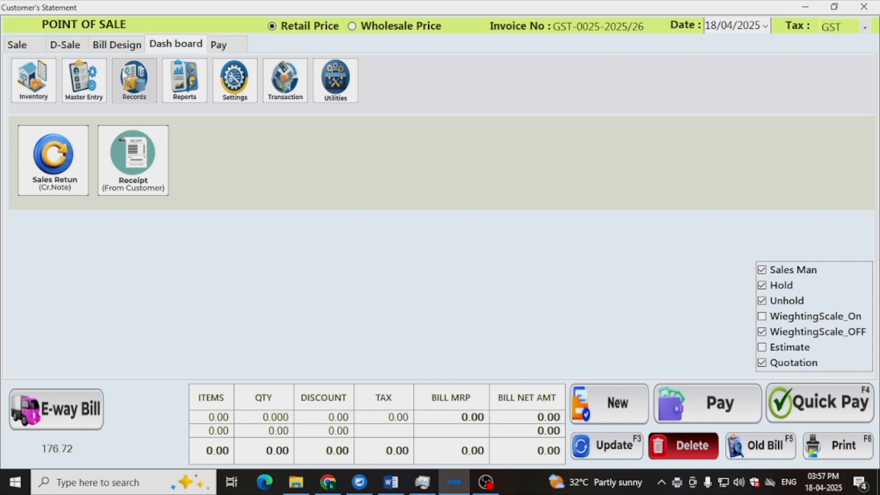
{"action": "left_click_drag", "start_coordinate": [112, 49], "coordinate": [162, 110]}
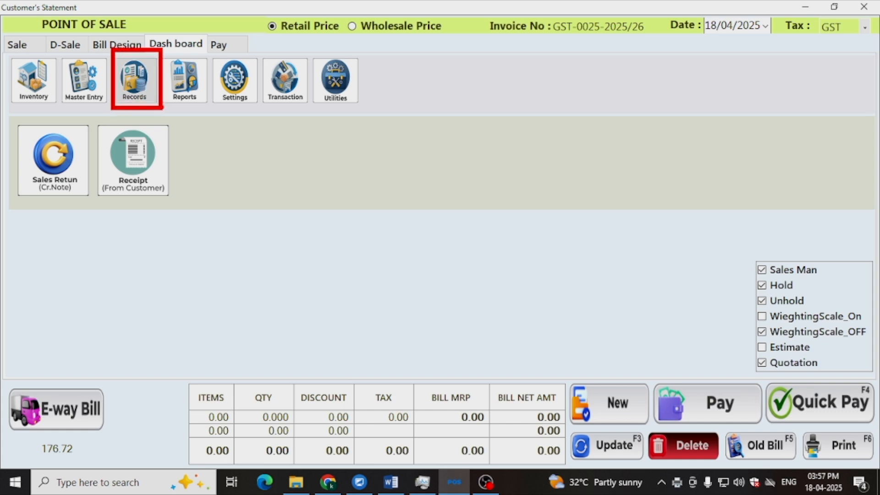
{"action": "left_click", "coordinate": [145, 98]}
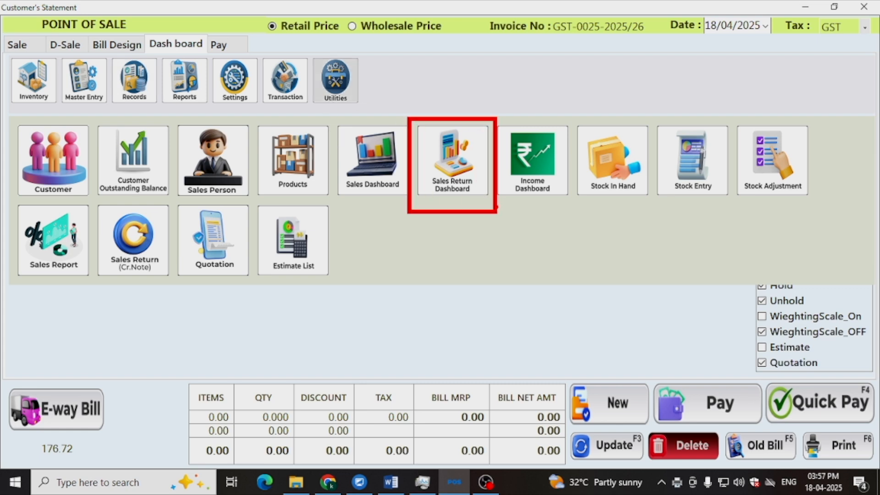
{"action": "left_click", "coordinate": [474, 180]}
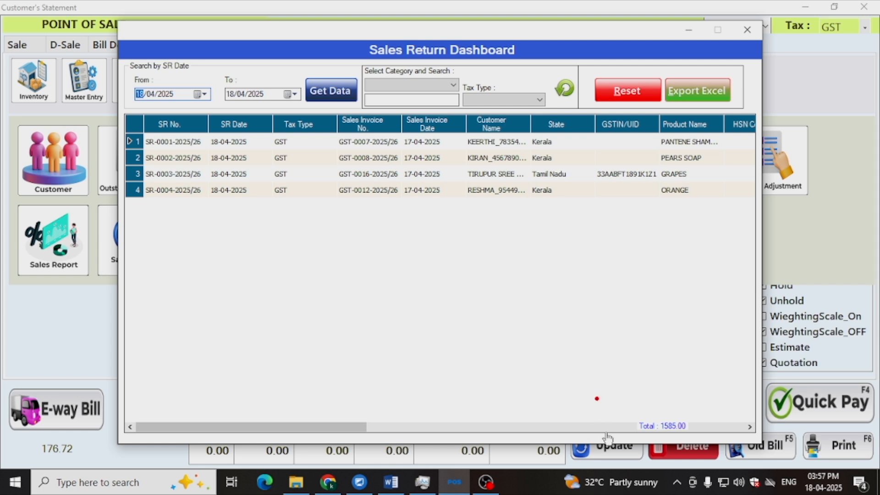
{"action": "left_click_drag", "start_coordinate": [625, 406], "coordinate": [712, 435]}
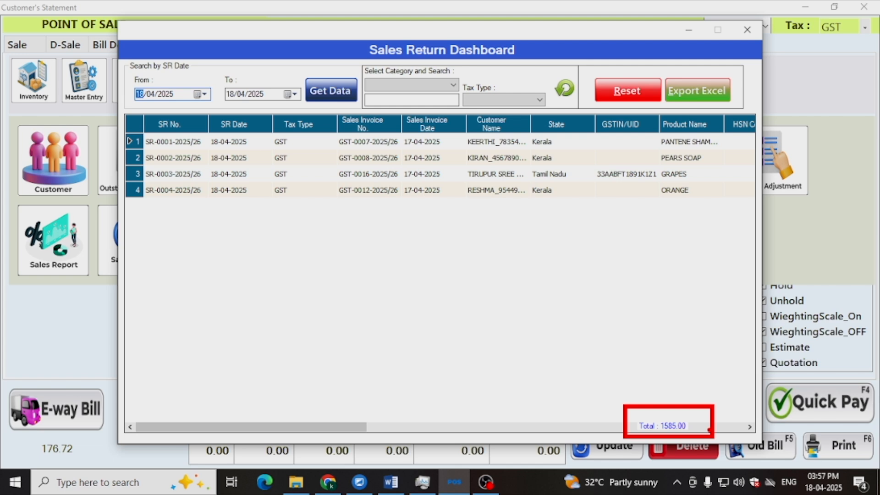
{"action": "left_click", "coordinate": [748, 30]}
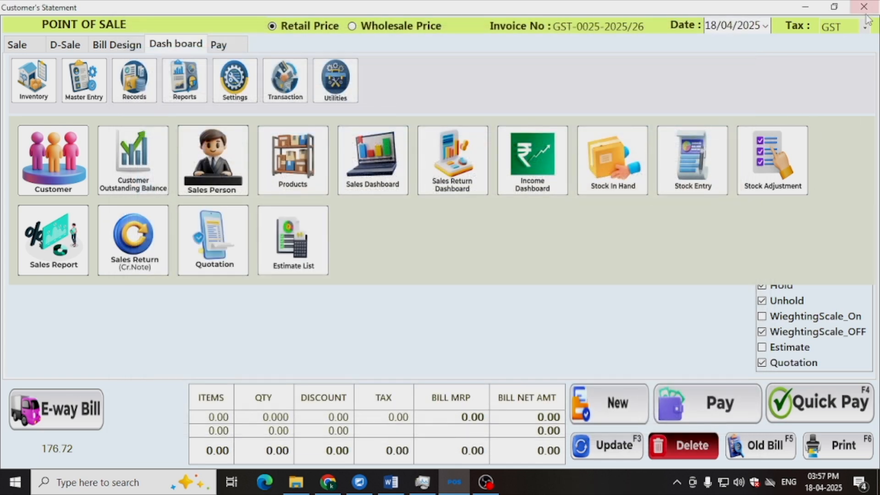
{"action": "left_click", "coordinate": [864, 7]}
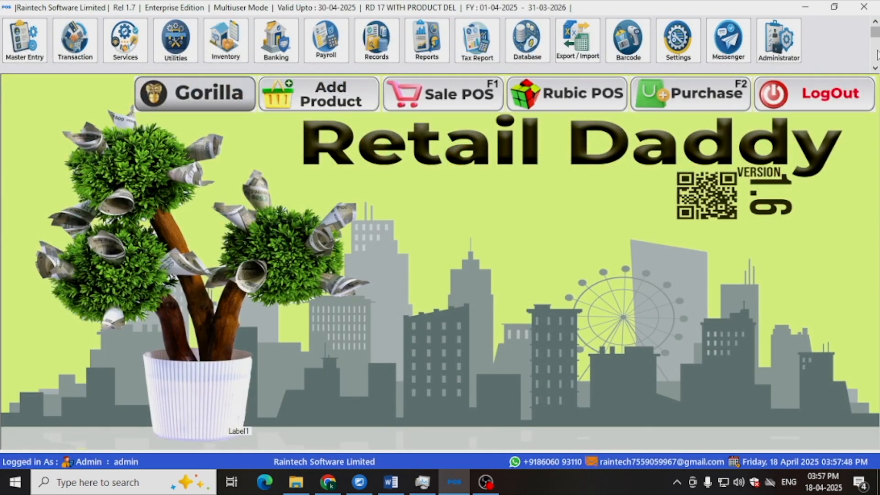